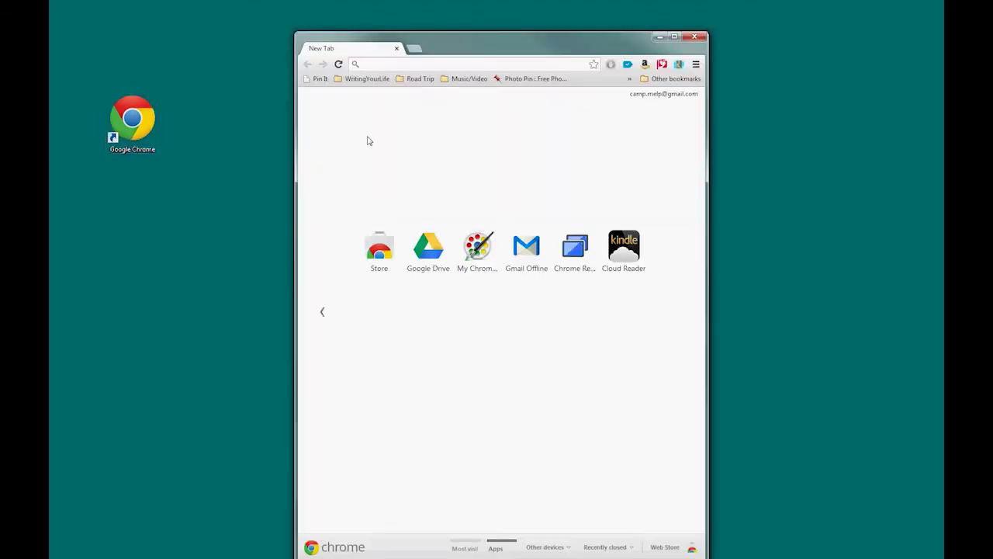
Maximize Chrome and load writingyourlife.org/forums/forum/fall2013, the Fall 2013 Masterclass forum.
double_click(475, 51)
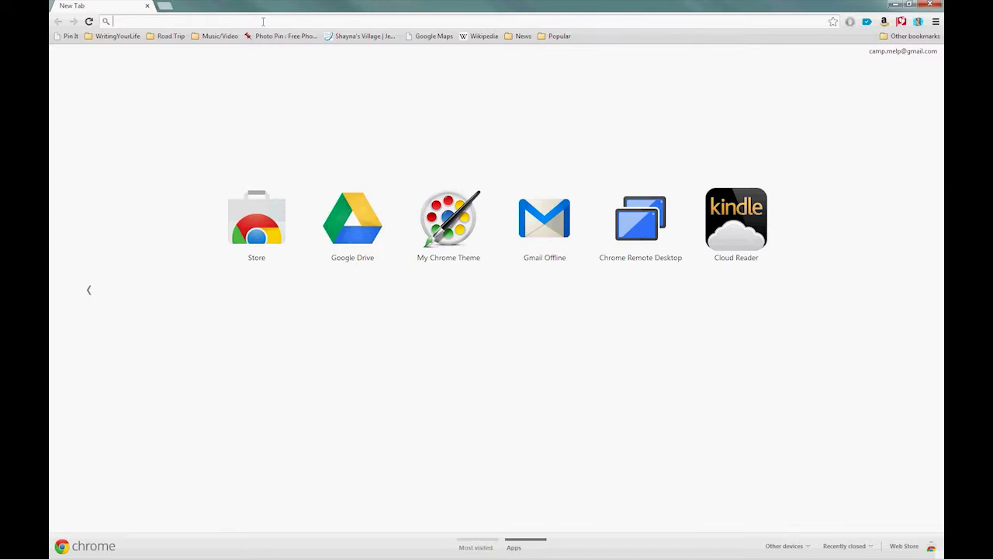
type("writingyourli")
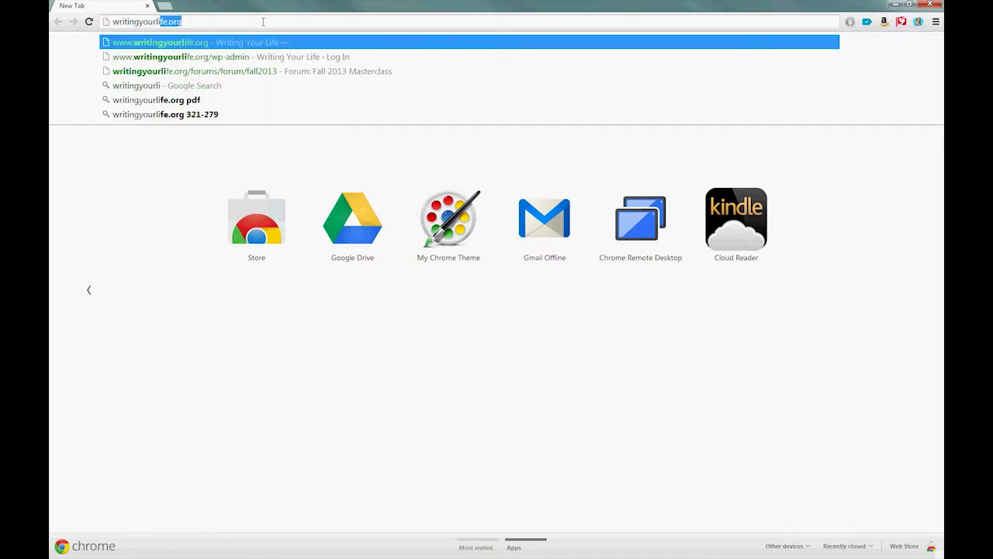
type("fe.org/")
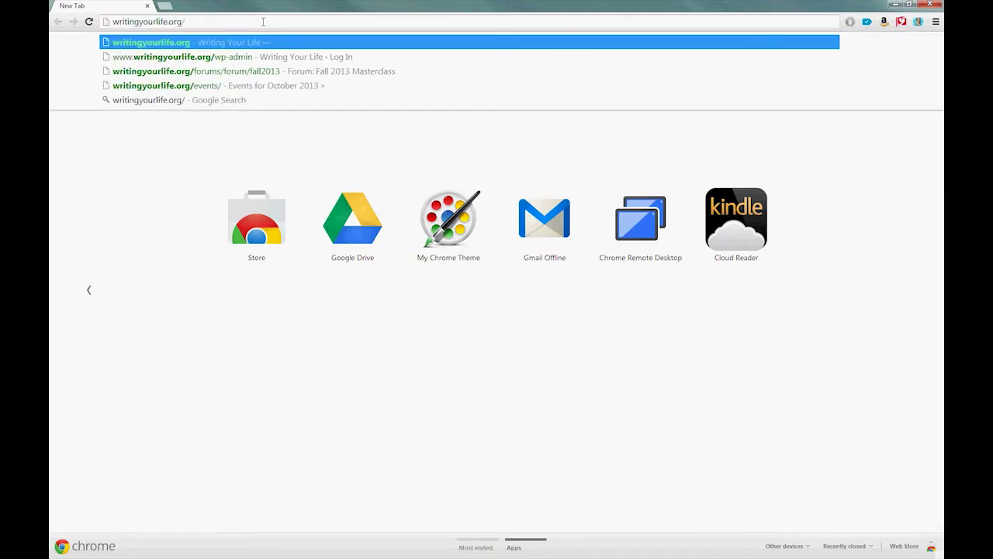
type("forums/forum")
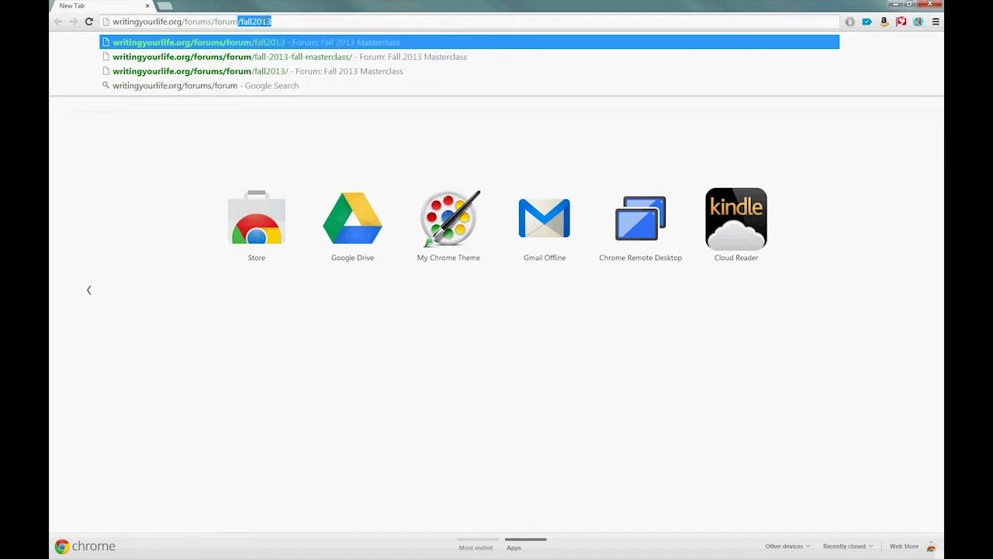
type("/fall2013")
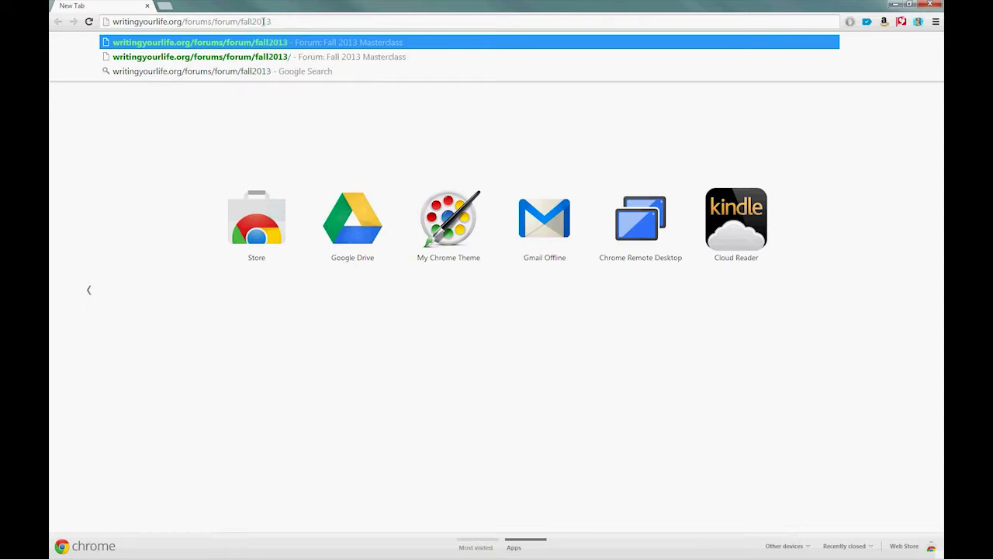
key("Return")
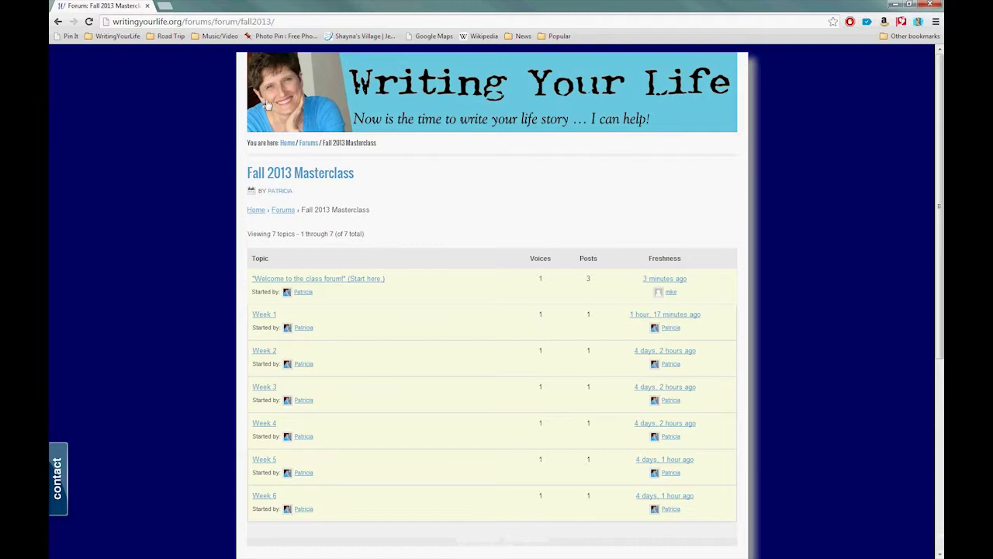
left_click_drag(247, 172, 357, 174)
left_click(353, 211)
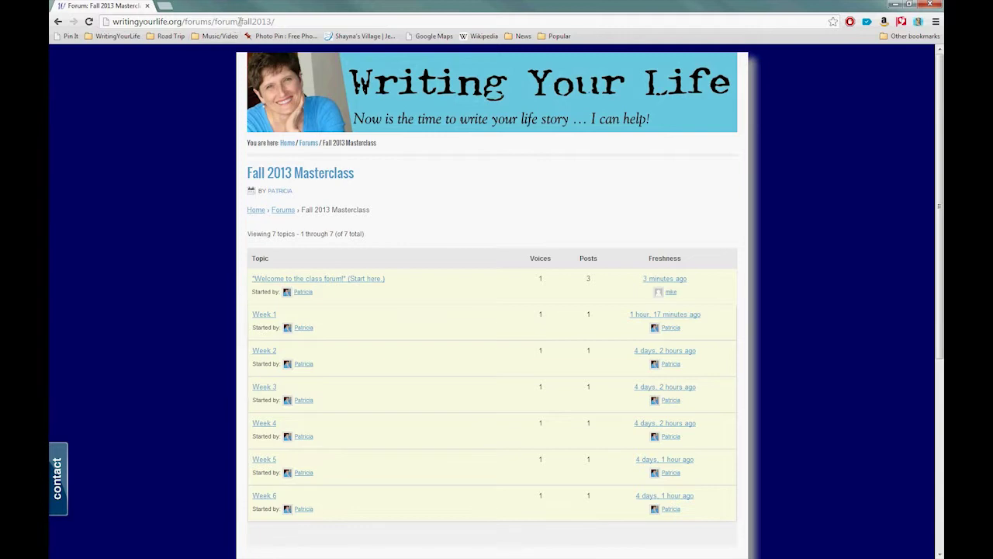
key("ctrl+l")
left_click(204, 160)
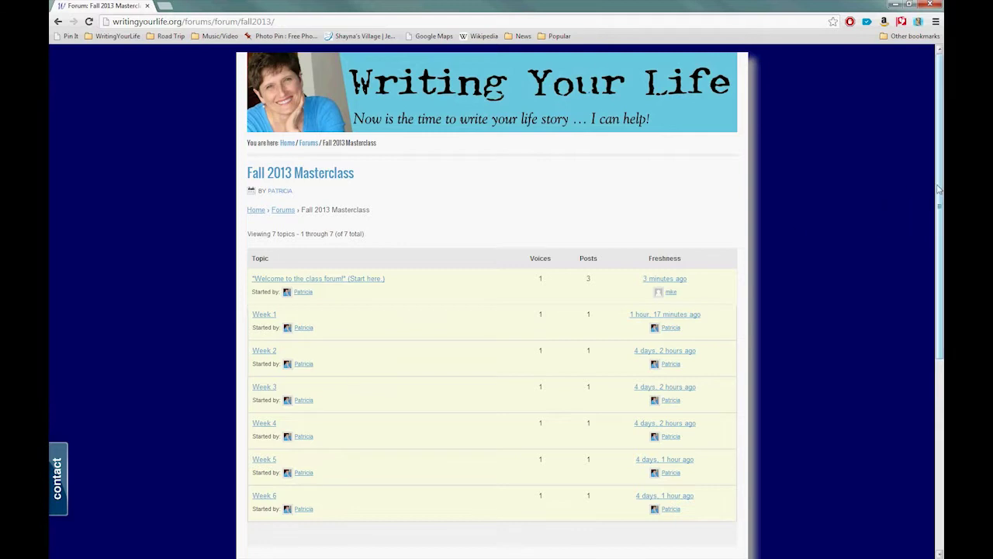
scroll(939, 202, "down", 1)
Clear the prefilled Username and Password fields in the footer login box.
left_click_drag(939, 202, 925, 437)
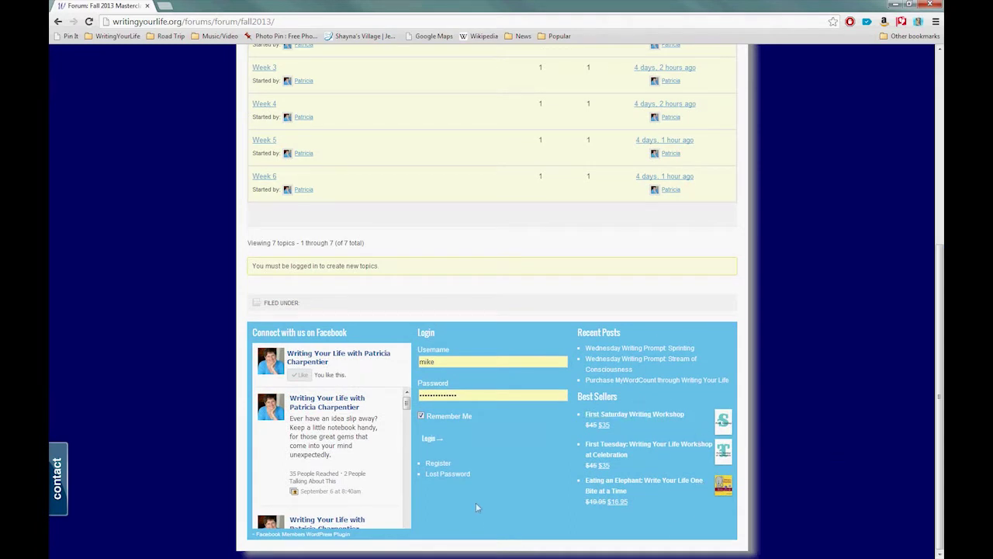
left_click_drag(438, 336, 417, 333)
left_click(431, 362)
key("ctrl+a")
key("Tab")
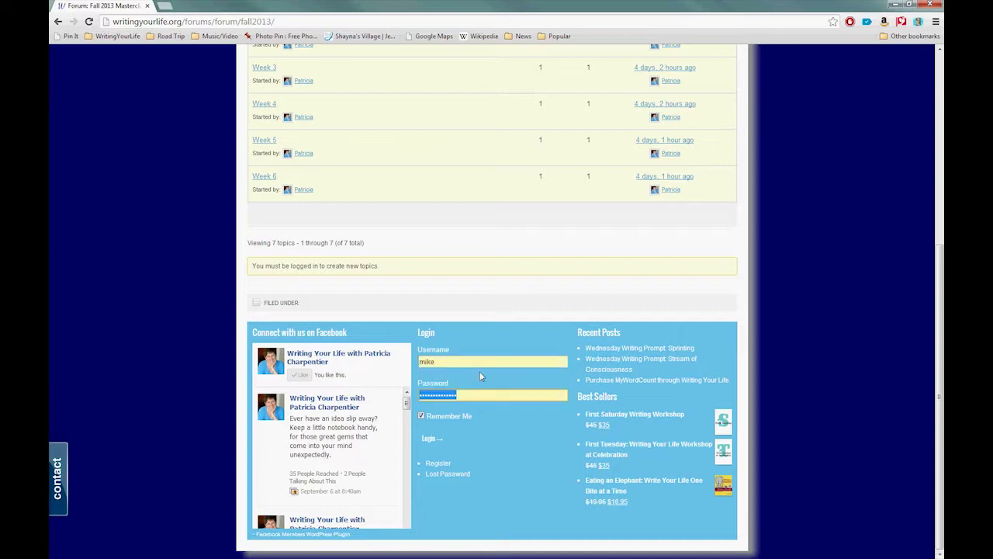
key("BackSpace")
key("shift+Tab")
key("BackSpace")
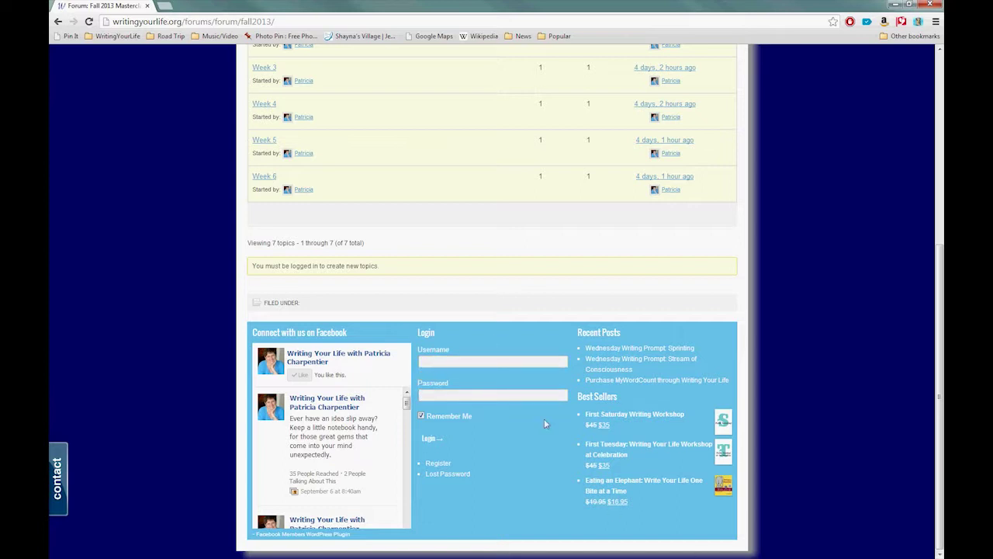
Enter the username and a new account password in the login box.
left_click(491, 361)
type("mike")
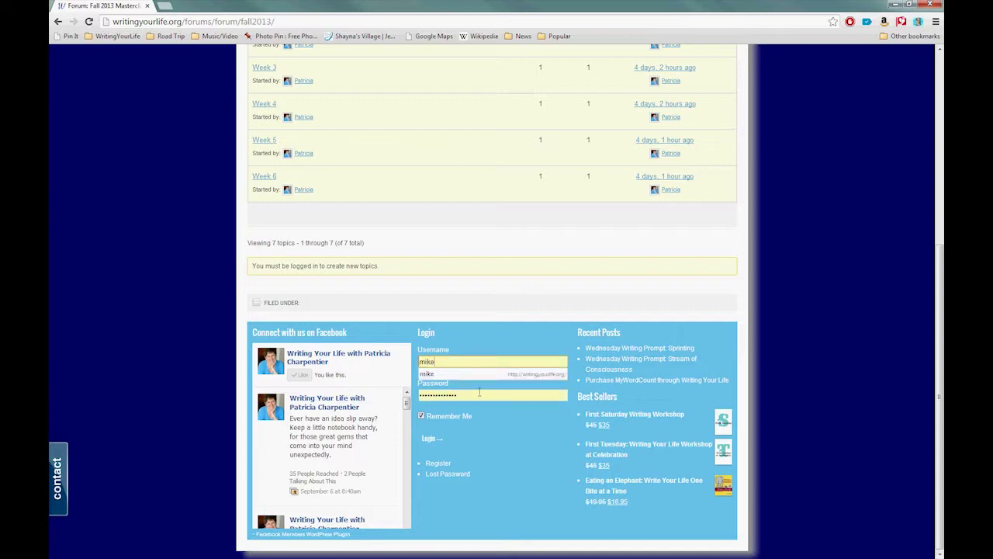
left_click_drag(480, 394, 403, 395)
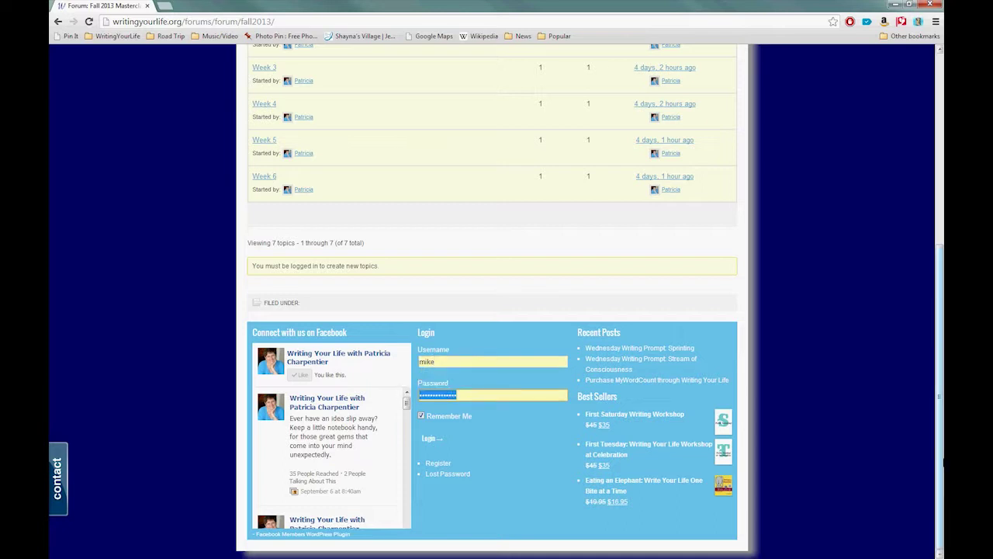
type("password123456")
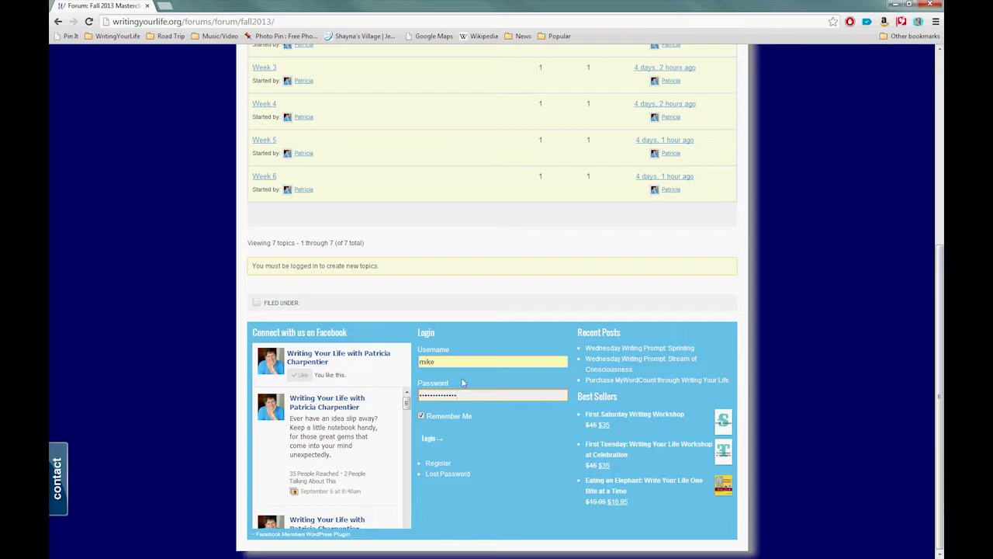
left_click_drag(440, 362, 419, 362)
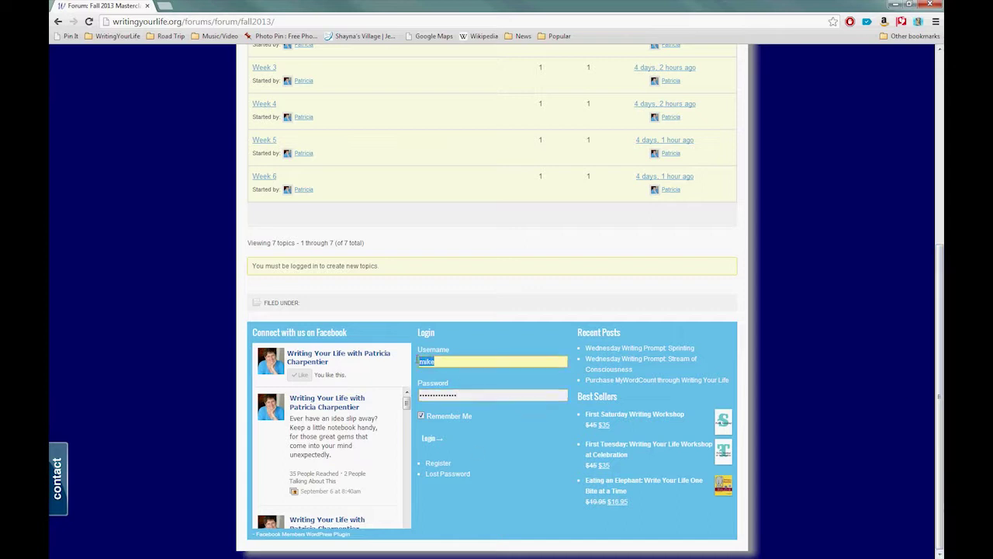
type("mike")
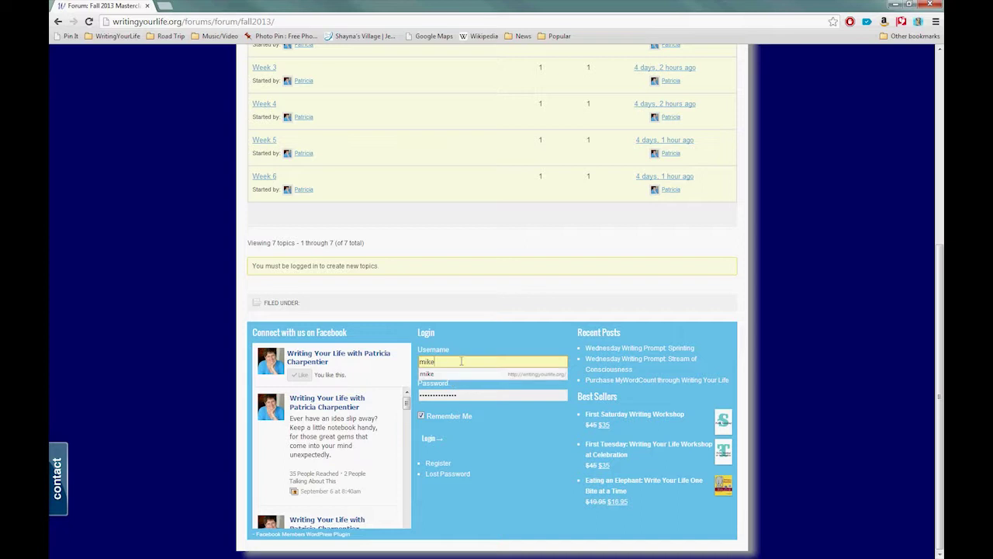
left_click(503, 437)
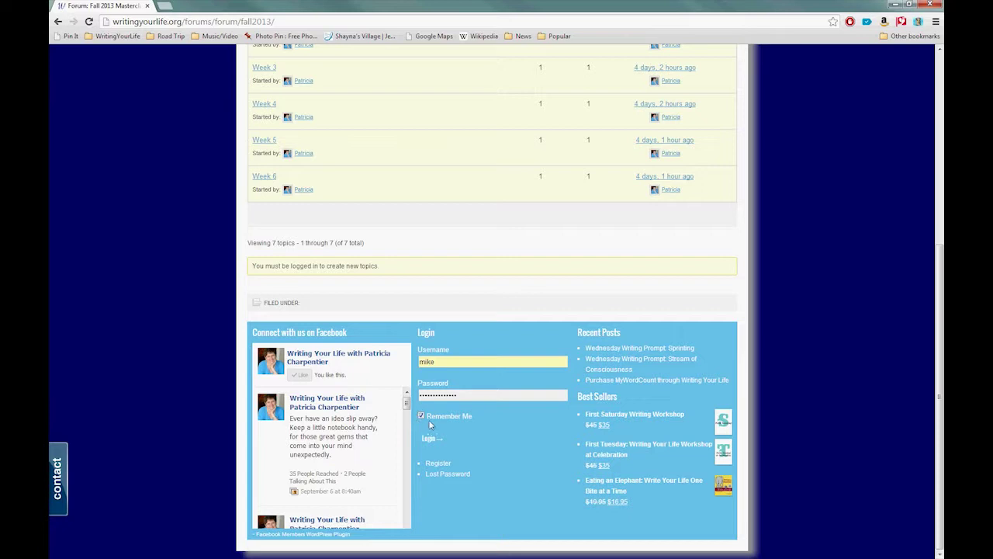
left_click(421, 416)
left_click(421, 416)
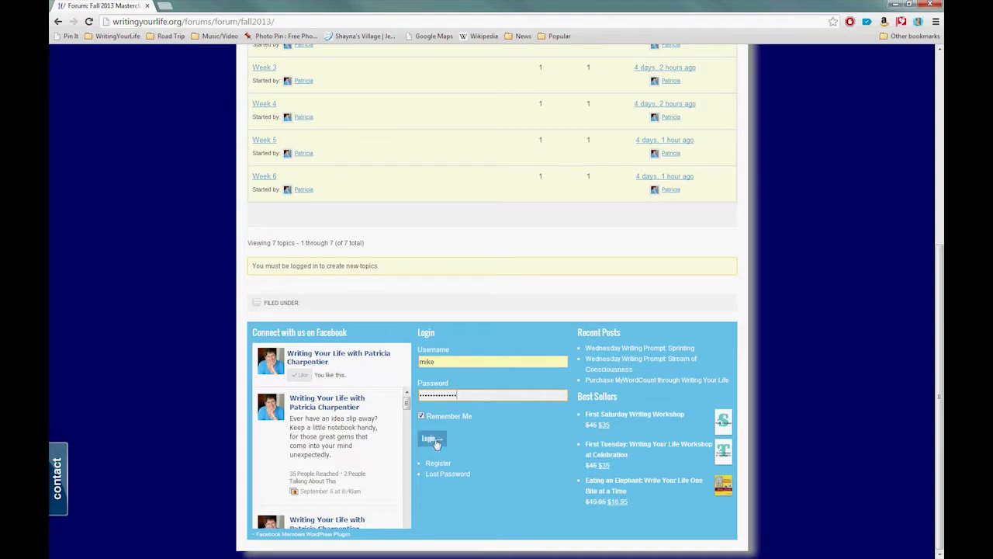
left_click(431, 439)
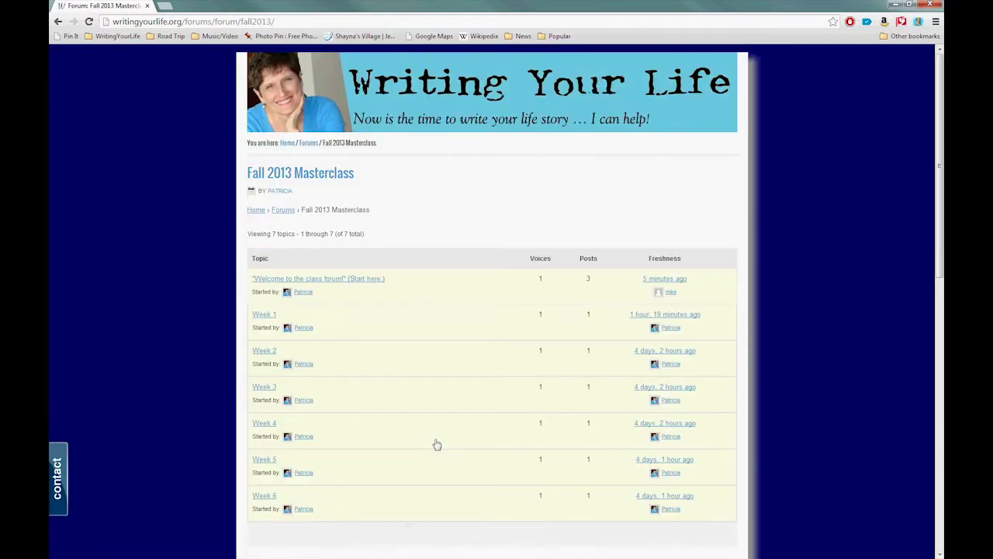
On the logged-in forum page, open the 'Welcome to the class forum!' topic.
scroll(177, 357, "down", 2)
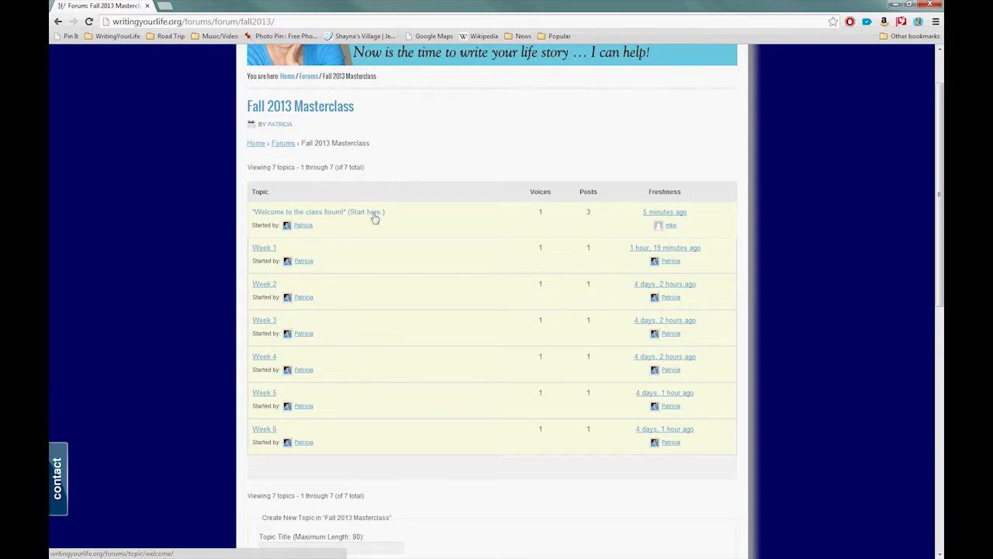
left_click(326, 214)
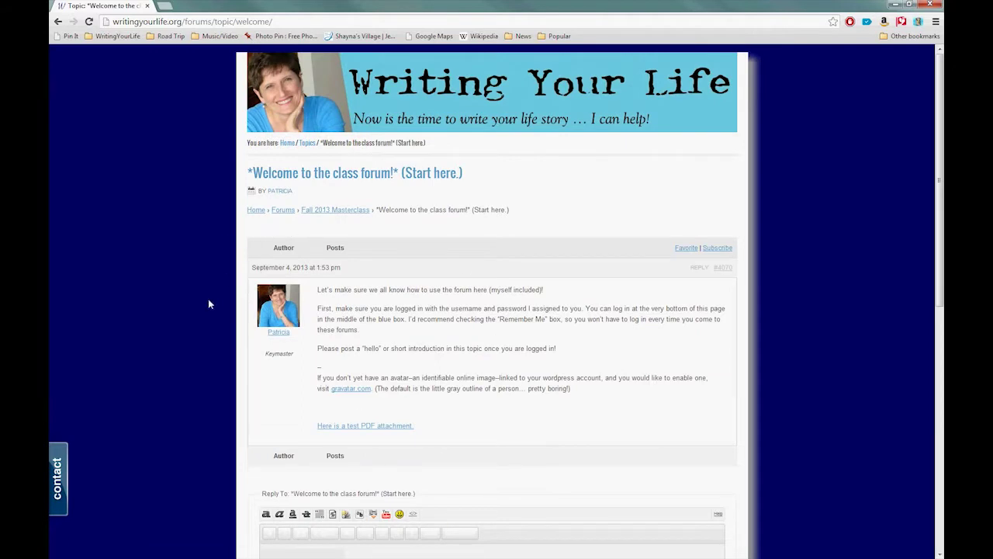
Read through the welcome post down to the hello request and click into the reply editor.
scroll(232, 306, "down", 2)
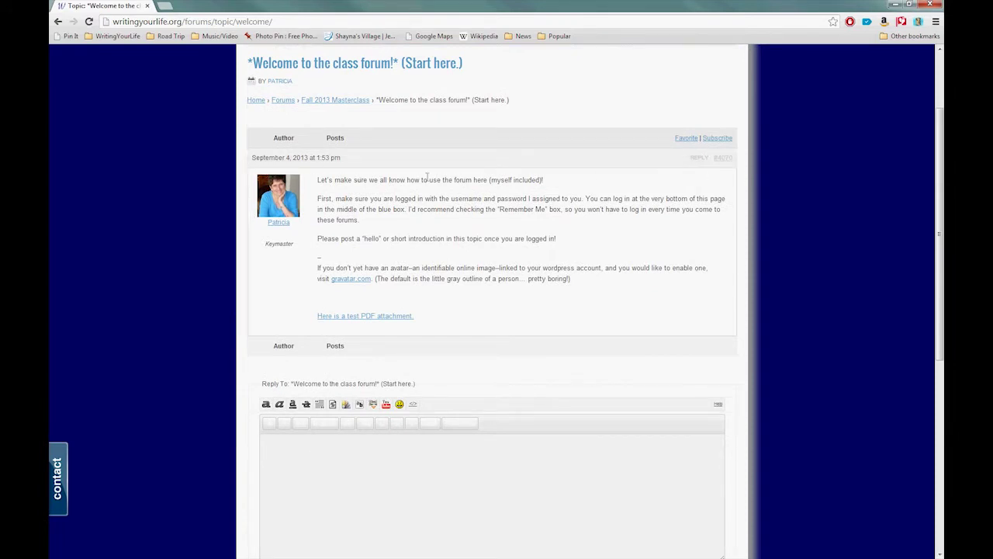
left_click_drag(321, 179, 550, 221)
left_click(550, 221)
scroll(492, 255, "down", 1)
scroll(259, 280, "down", 1)
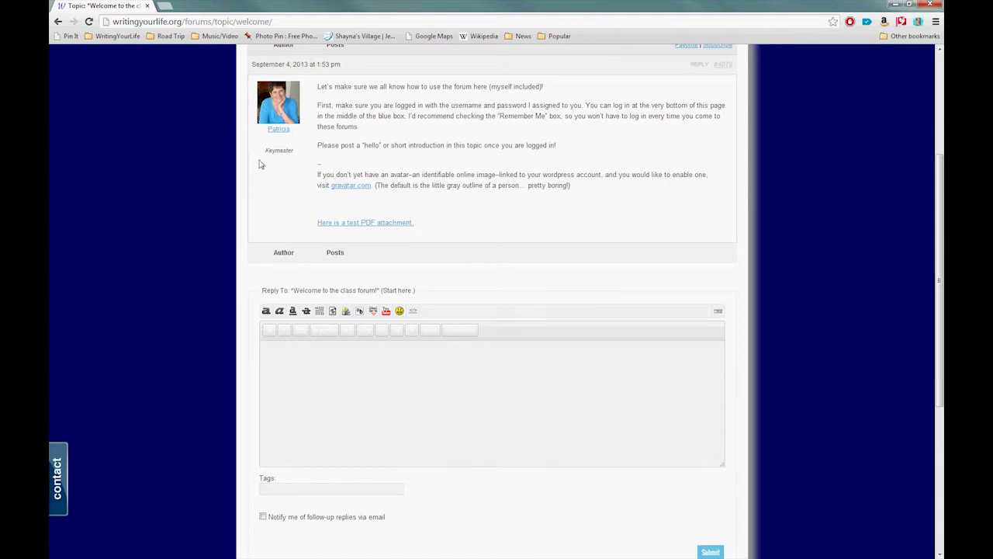
scroll(223, 258, "down", 1)
scroll(223, 257, "down", 1)
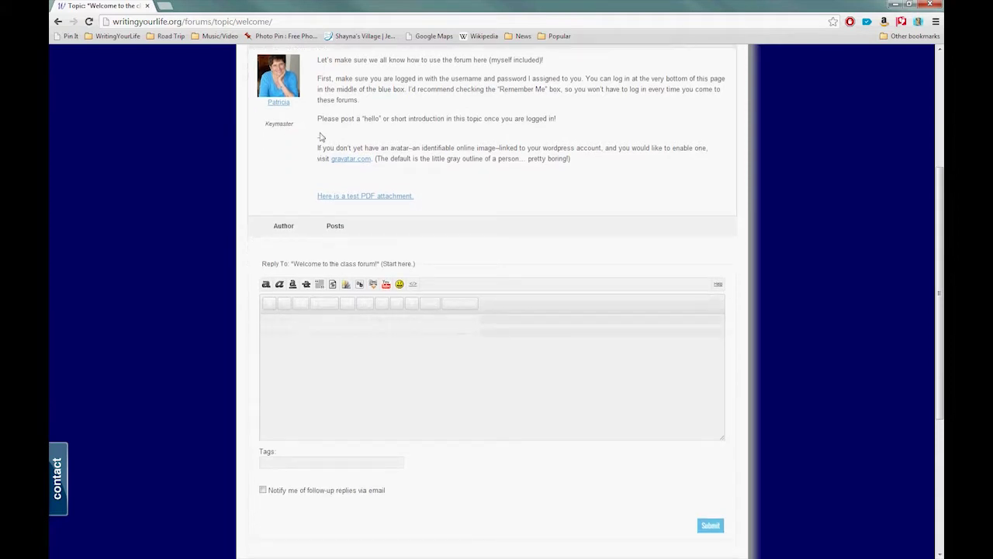
left_click_drag(318, 118, 555, 118)
left_click(556, 118)
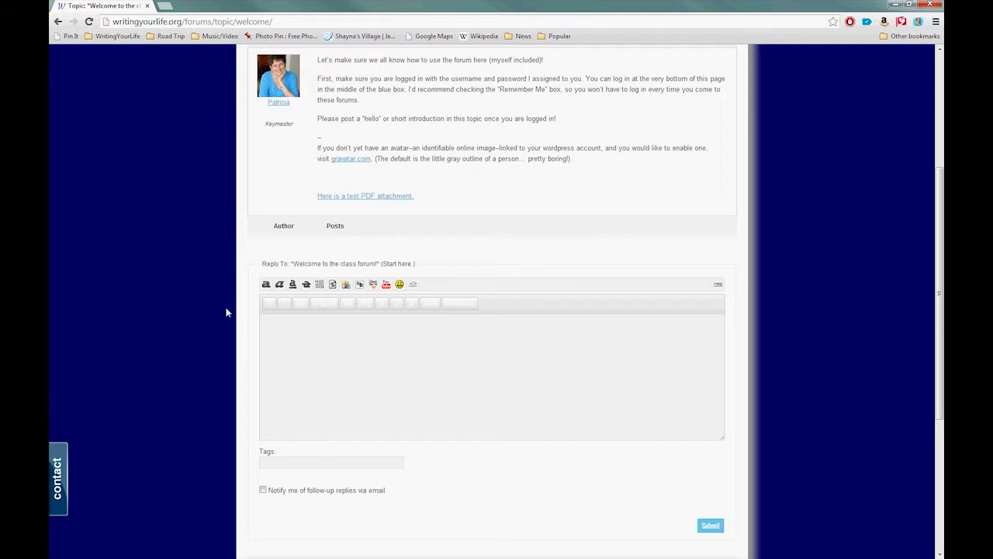
scroll(227, 325, "down", 1)
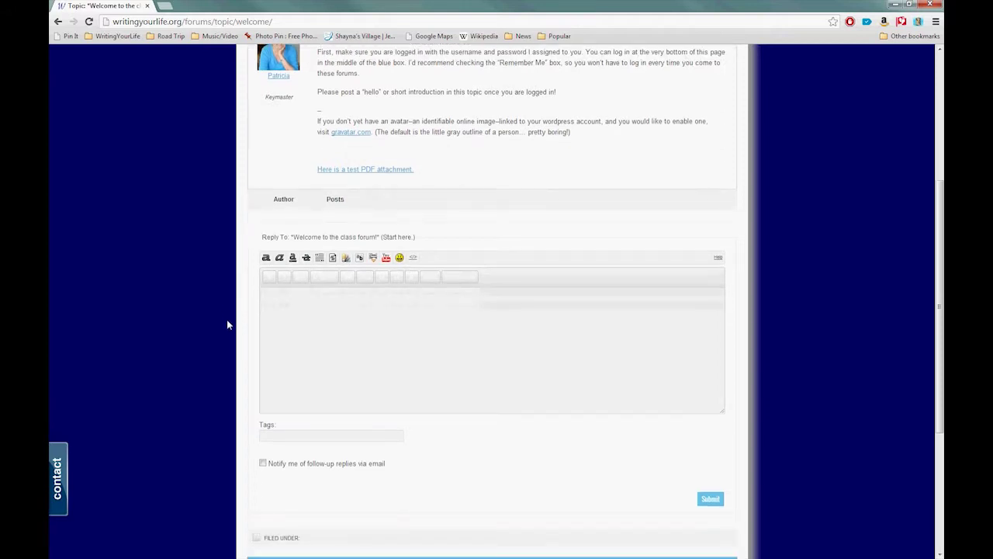
left_click(333, 319)
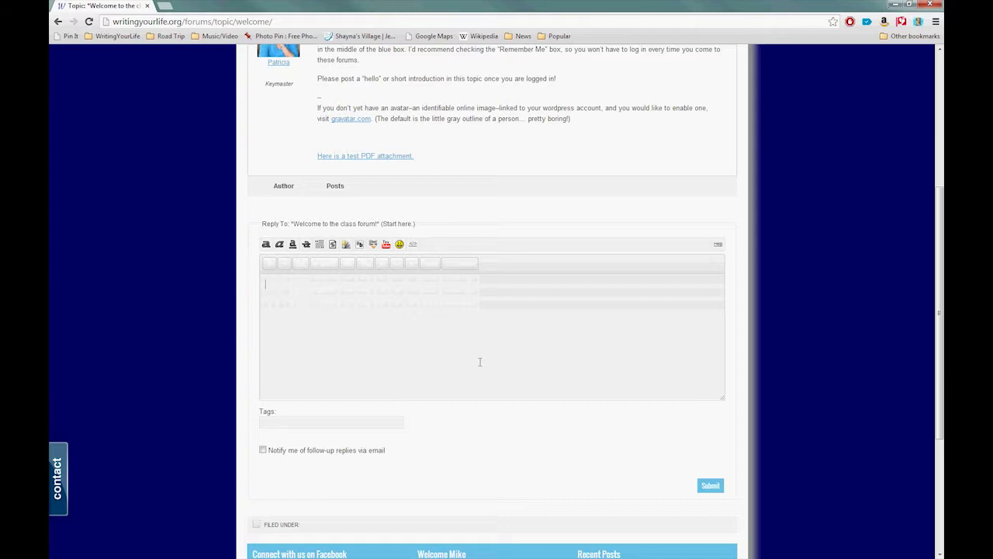
Write a short self-introduction ending 'Great to be here!' and tick follow-up email notification.
type("Hello, this is Mike. Great to be here!")
left_click_drag(410, 284, 265, 284)
left_click(280, 310)
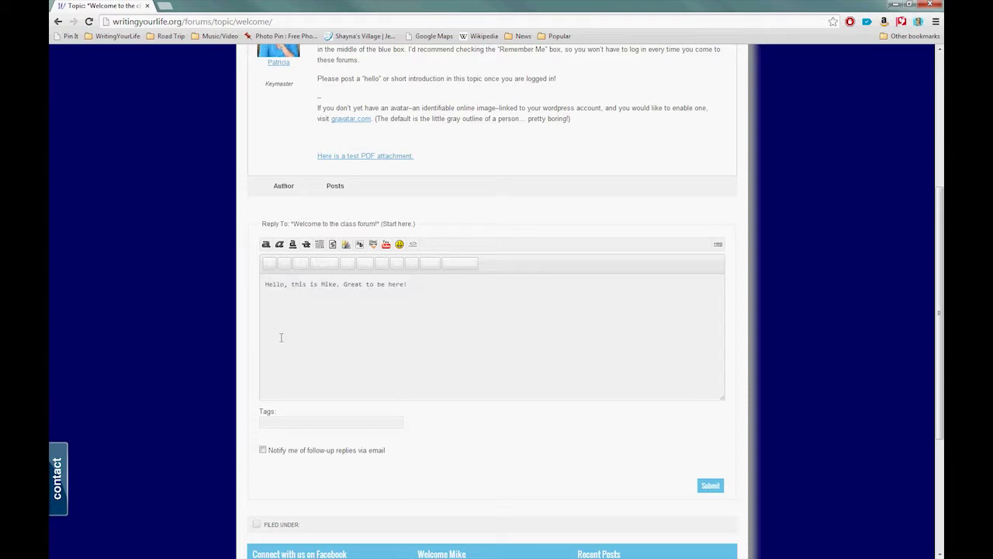
scroll(281, 337, "down", 1)
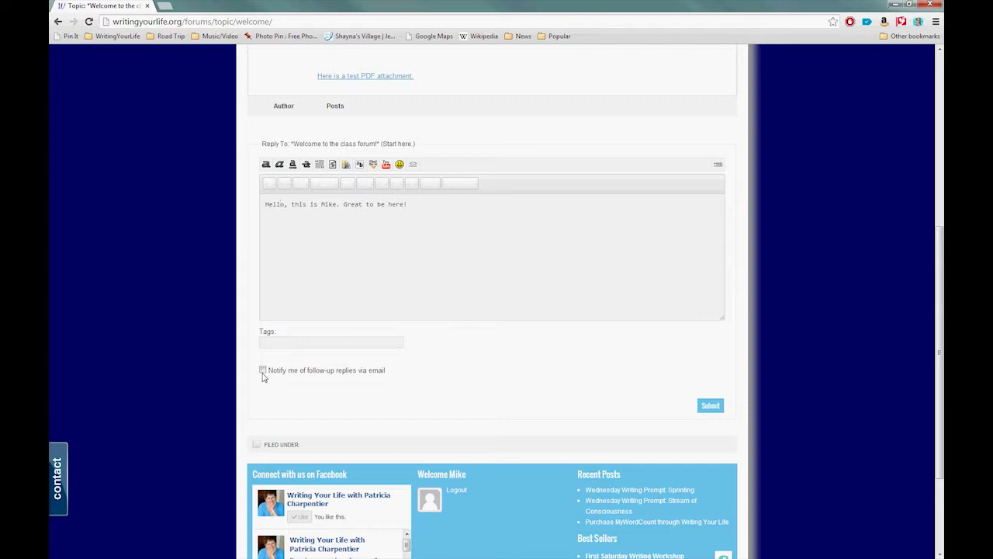
left_click(262, 371)
Submit the hello reply to the Welcome topic.
left_click(711, 407)
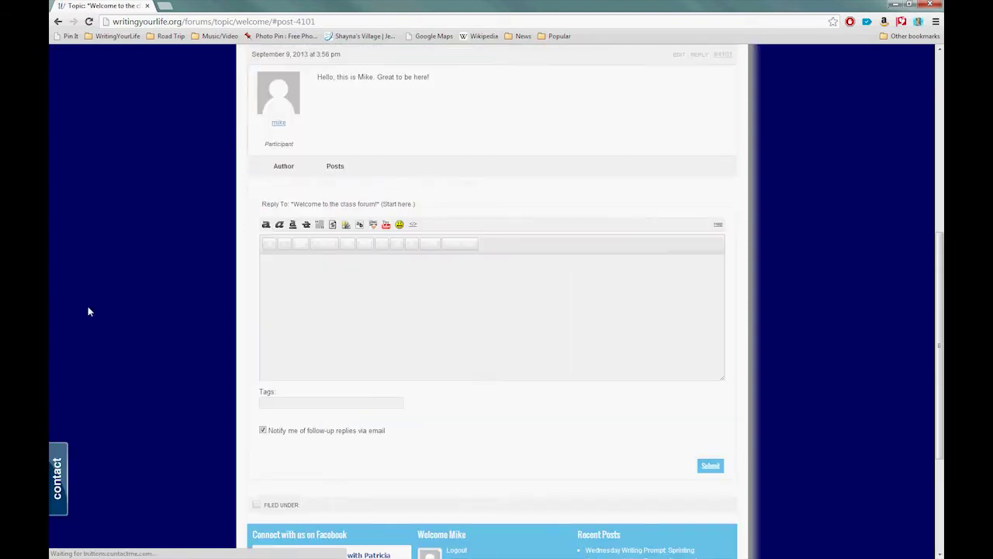
scroll(221, 395, "up", 3)
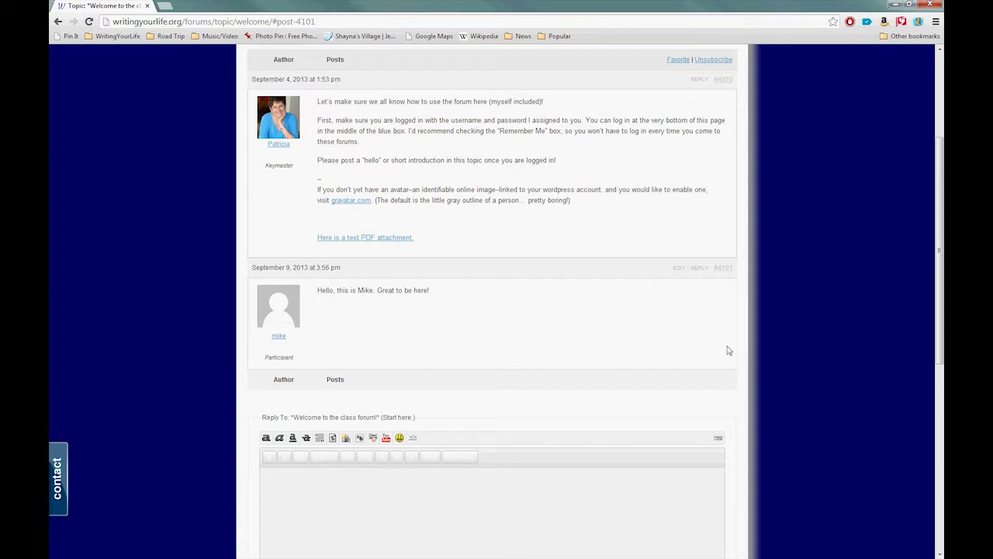
scroll(569, 345, "down", 1)
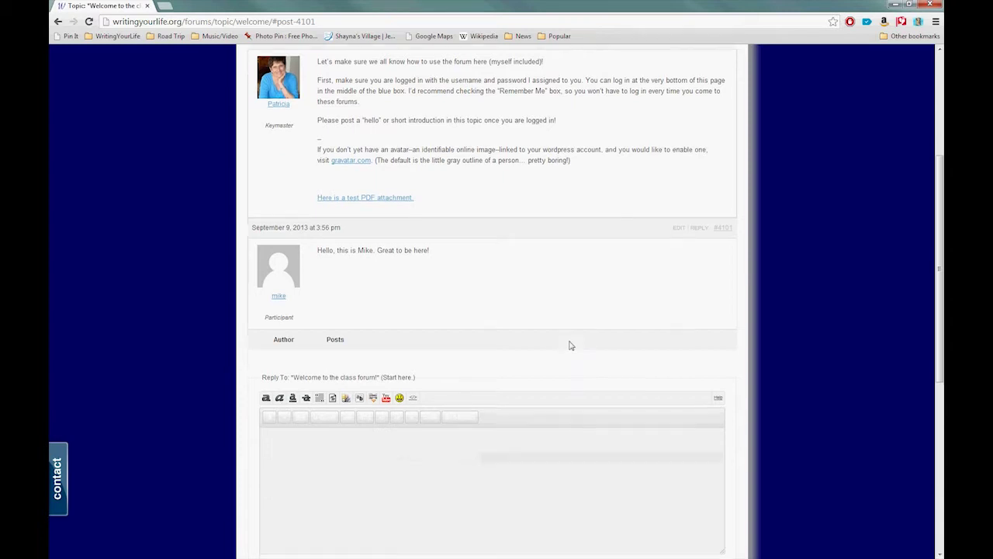
scroll(565, 328, "down", 1)
scroll(572, 322, "up", 3)
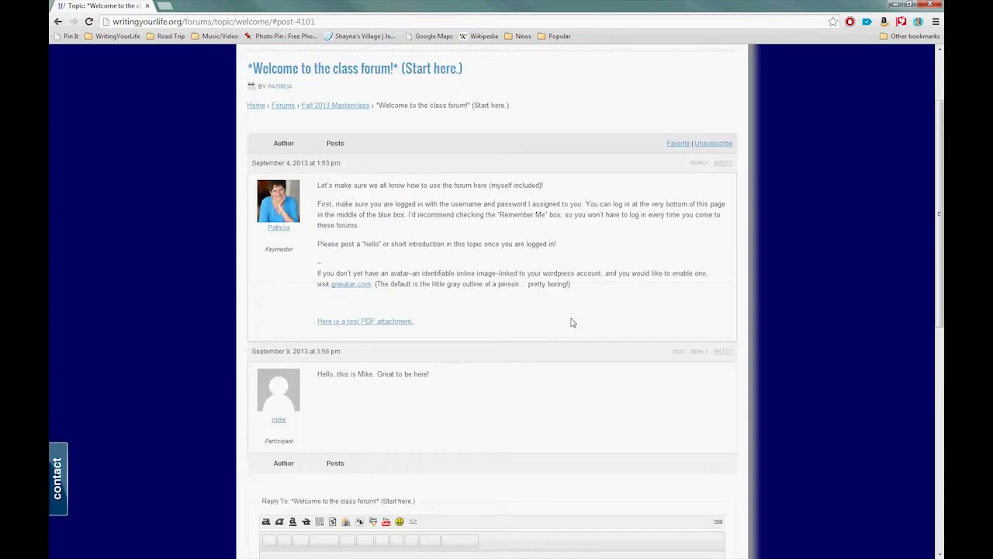
scroll(572, 323, "down", 1)
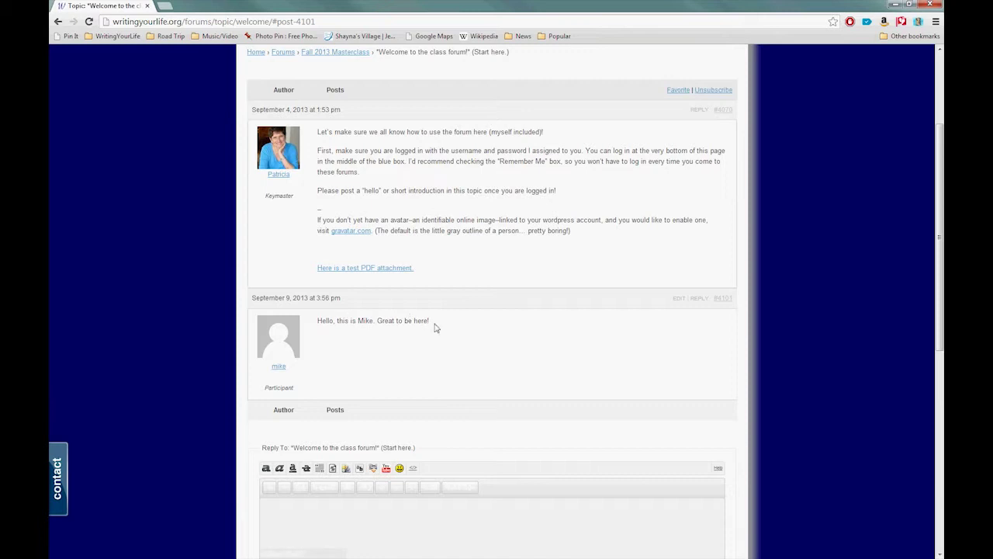
left_click_drag(378, 323, 431, 323)
left_click(433, 326)
Point the reply form at the hello post, then scroll back up to the Welcome topic title.
left_click(699, 111)
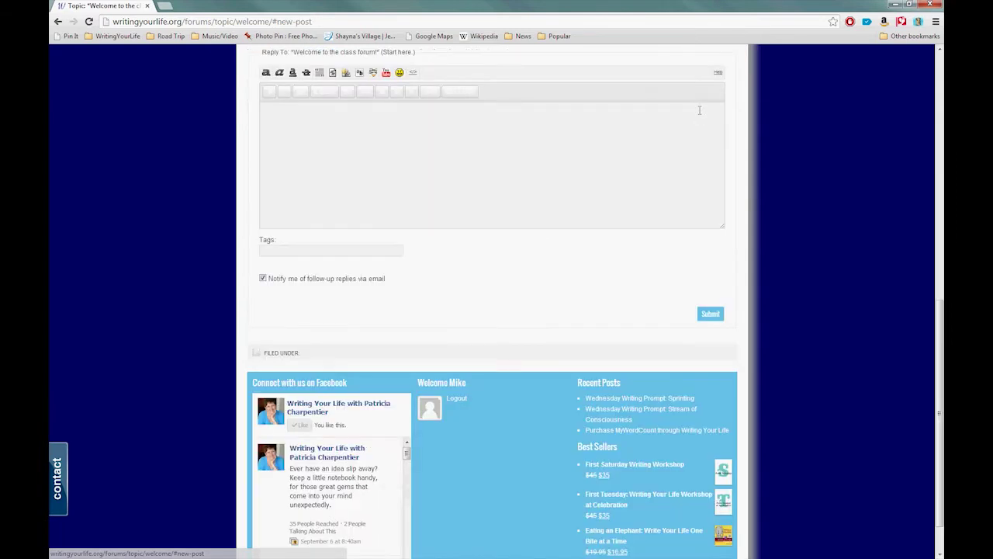
scroll(193, 305, "up", 5)
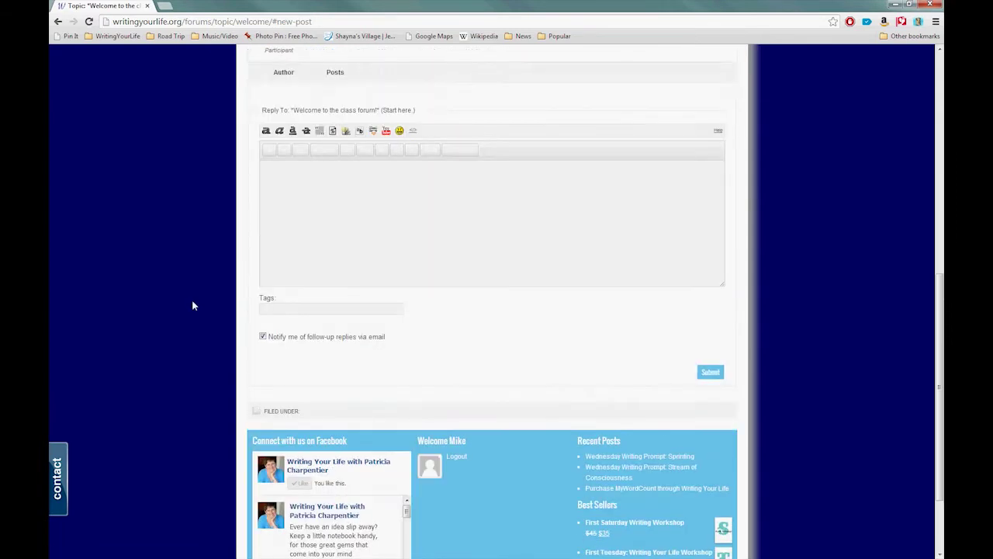
scroll(193, 305, "up", 1)
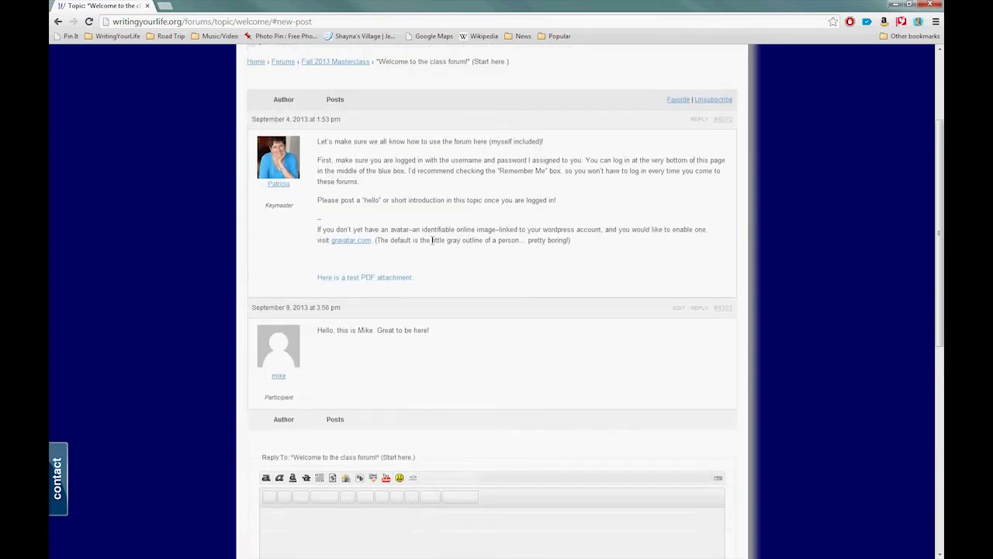
left_click(701, 123)
scroll(700, 125, "up", 3)
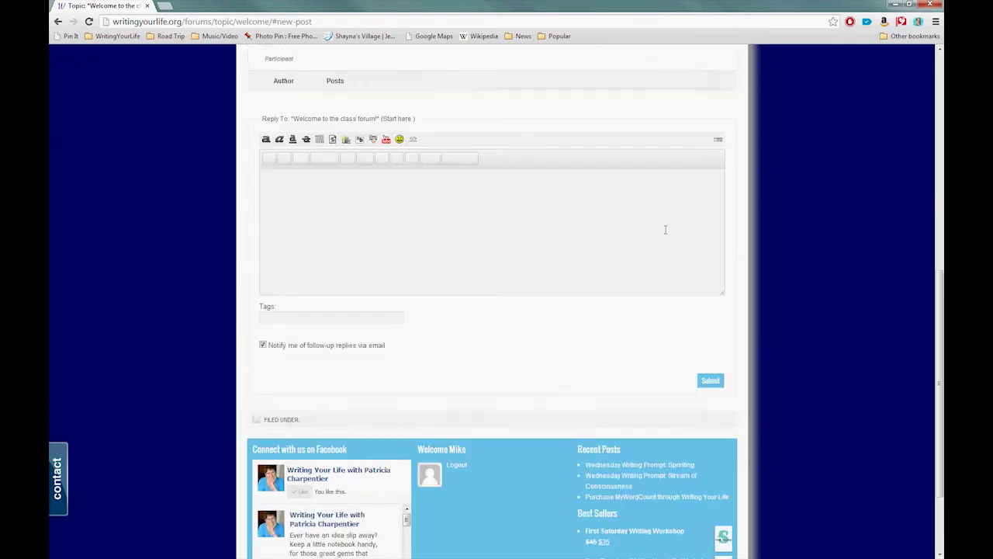
left_click(701, 124)
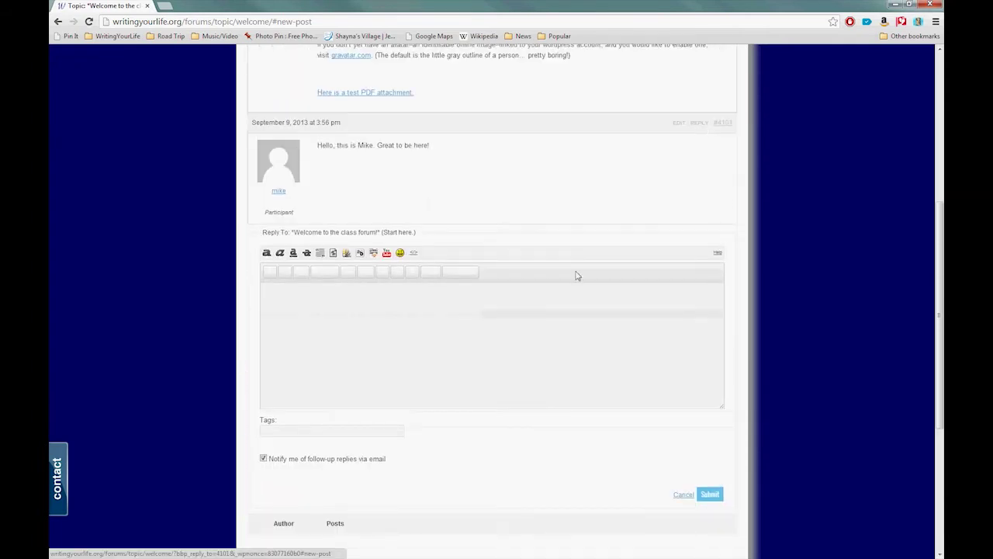
scroll(576, 277, "down", 3)
scroll(576, 277, "up", 4)
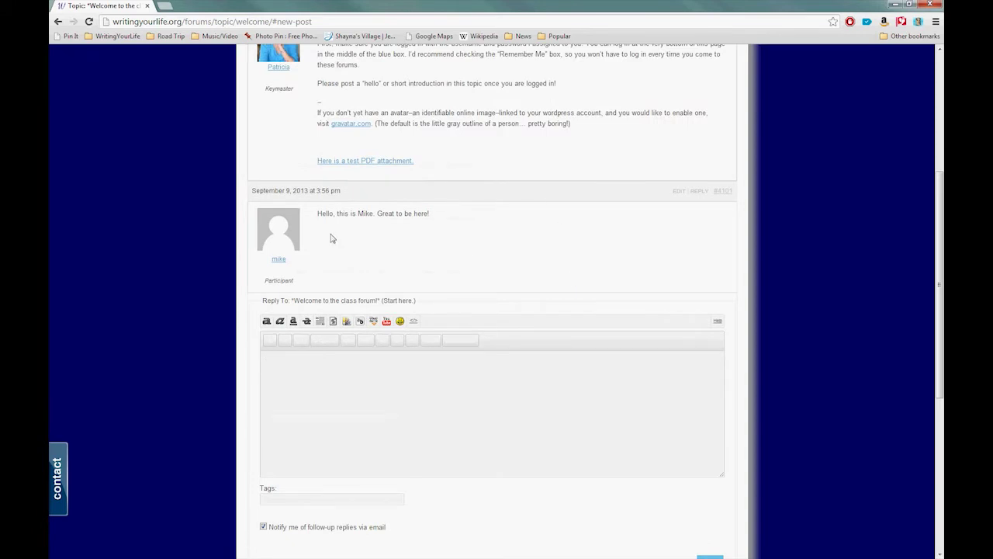
scroll(285, 255, "up", 1)
scroll(285, 256, "up", 3)
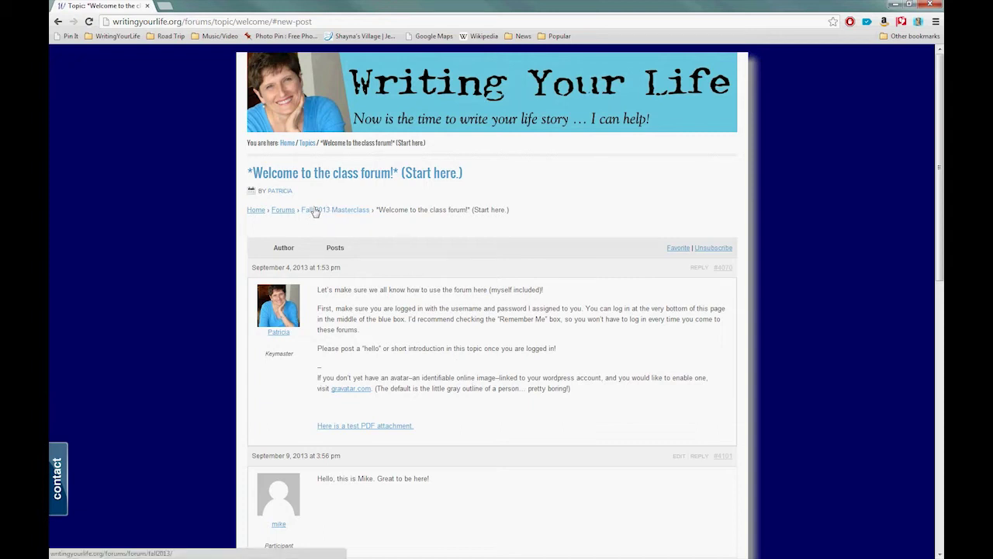
Return to the Fall 2013 Masterclass topic list via the breadcrumb and select the page URL.
left_click(353, 216)
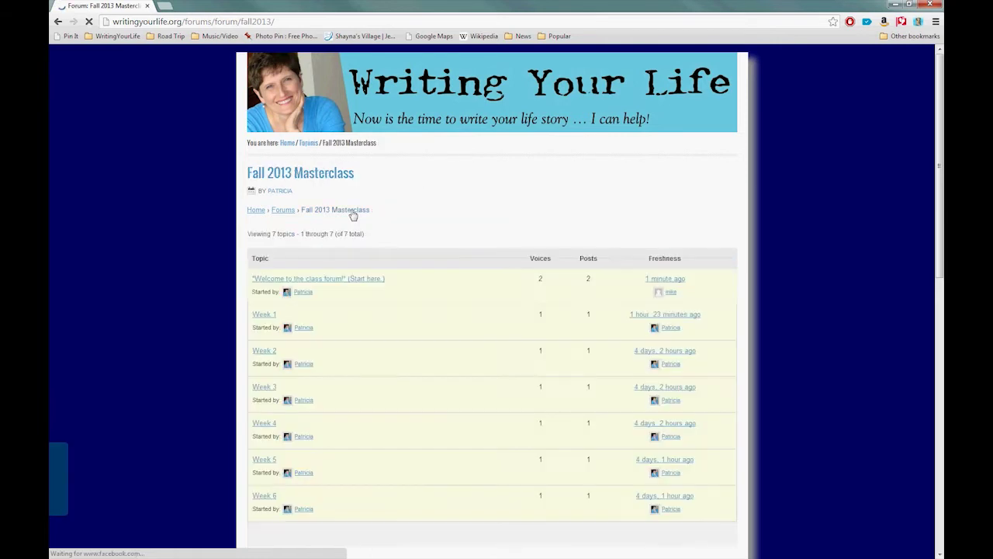
left_click(123, 22)
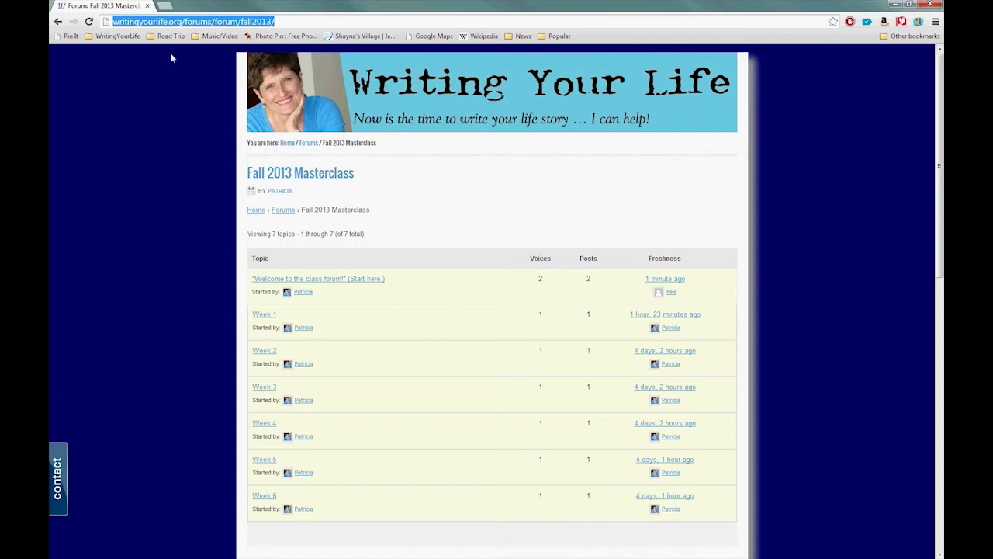
left_click(284, 21)
key("ctrl+a")
scroll(165, 357, "down", 1)
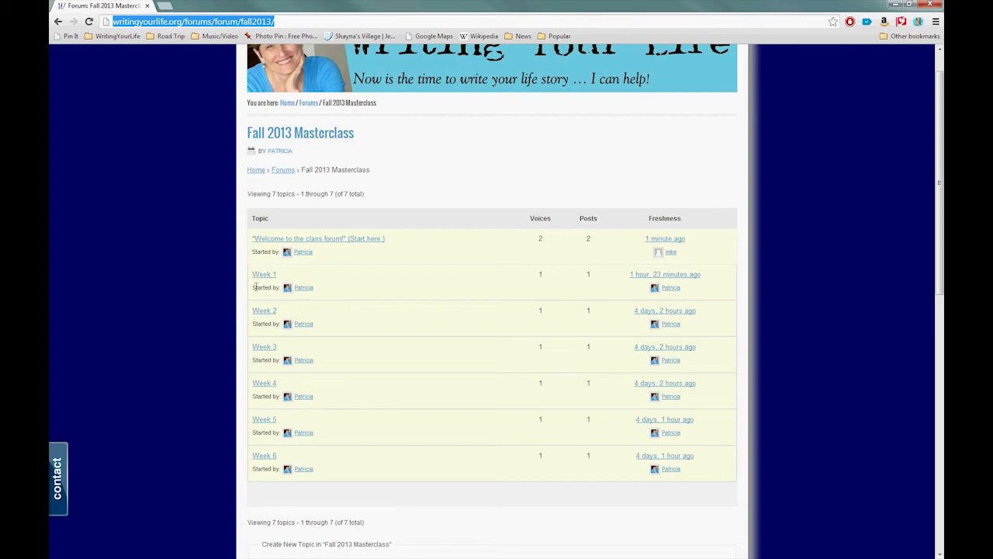
Open the Week 1 topic, read its assignment post, and scroll to its reply editor.
left_click(258, 276)
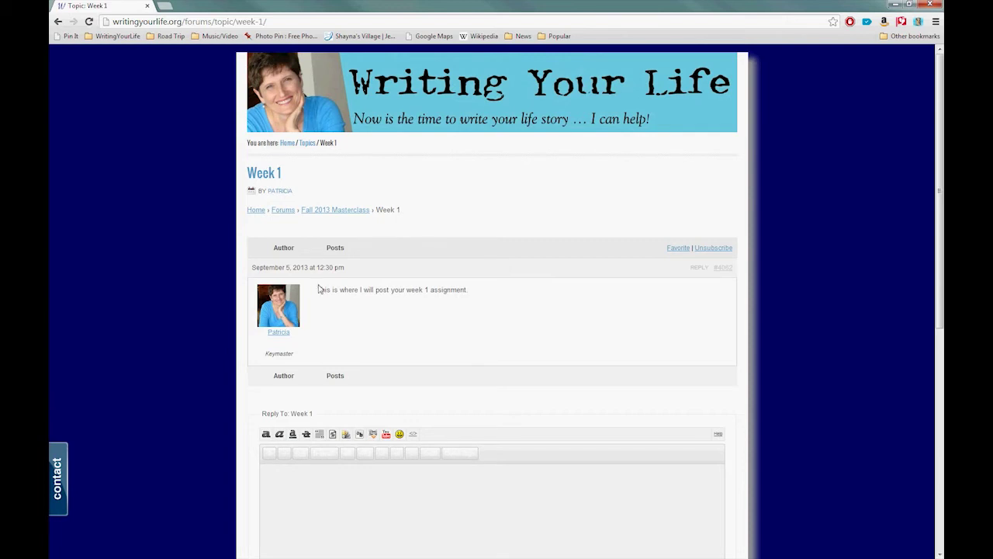
left_click_drag(317, 289, 469, 290)
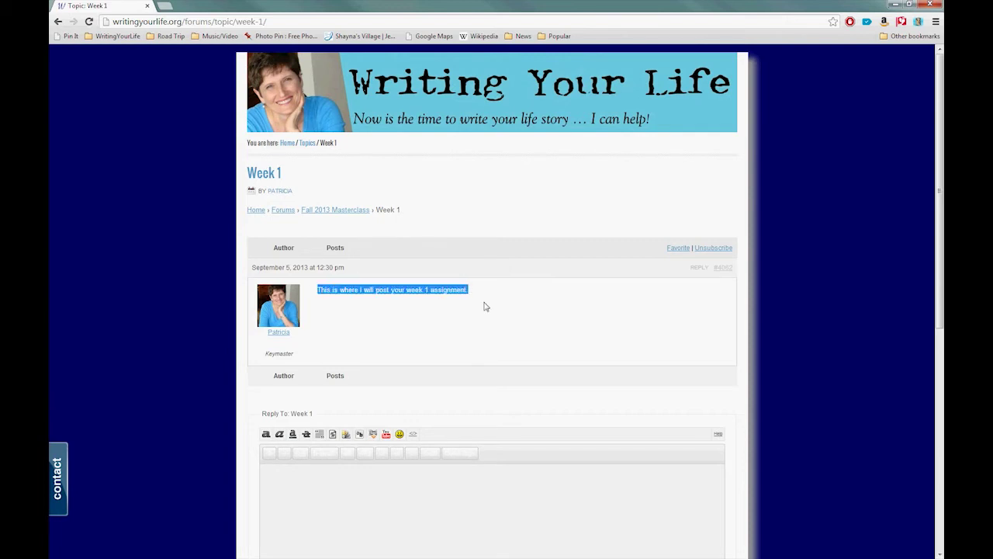
left_click(472, 295)
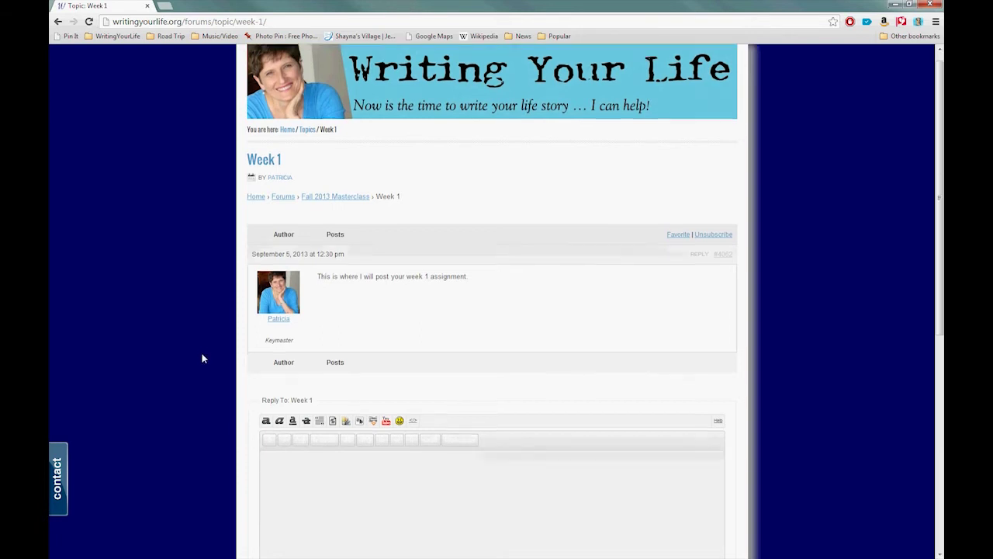
scroll(202, 359, "down", 3)
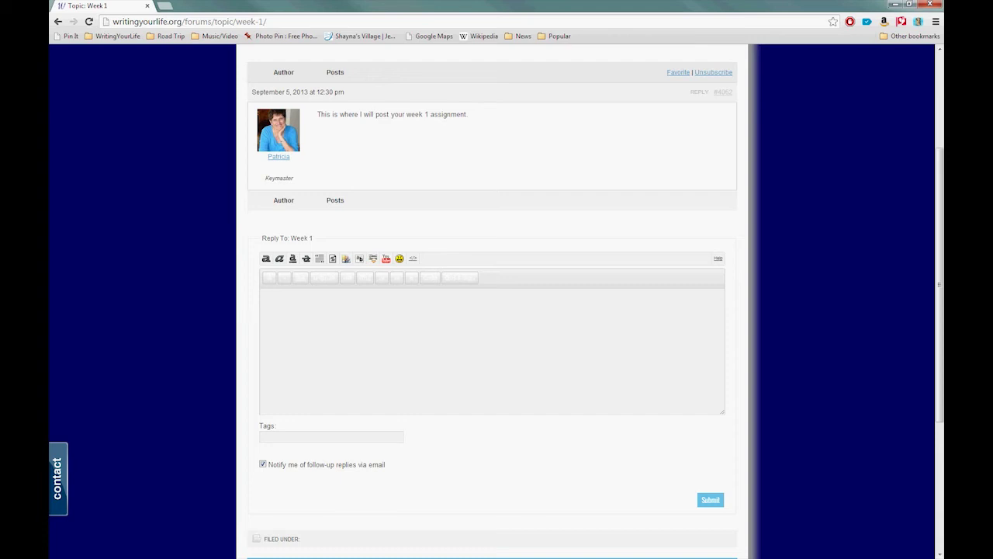
right_click(319, 308)
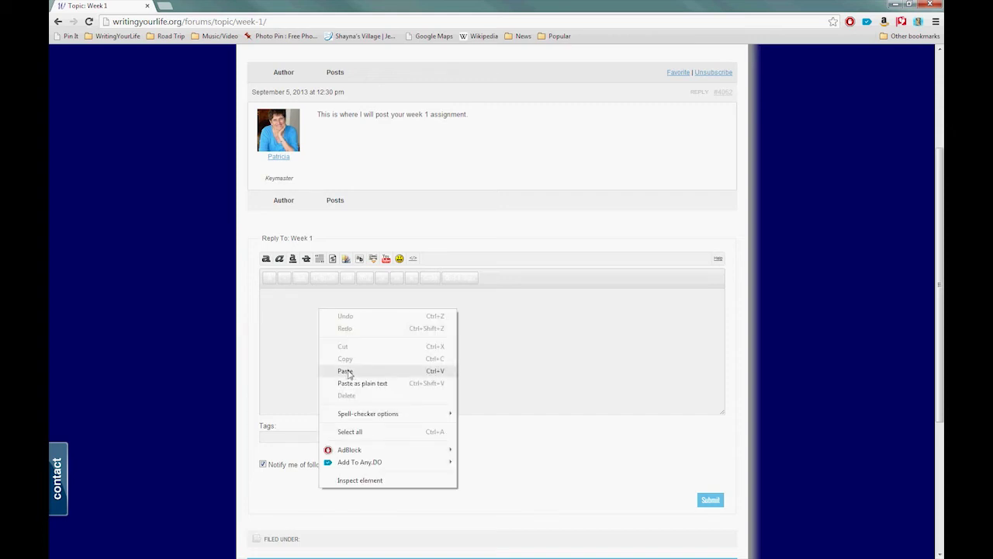
Type 'This is my assignment.' into the Week 1 reply editor.
left_click(288, 313)
left_click(302, 324)
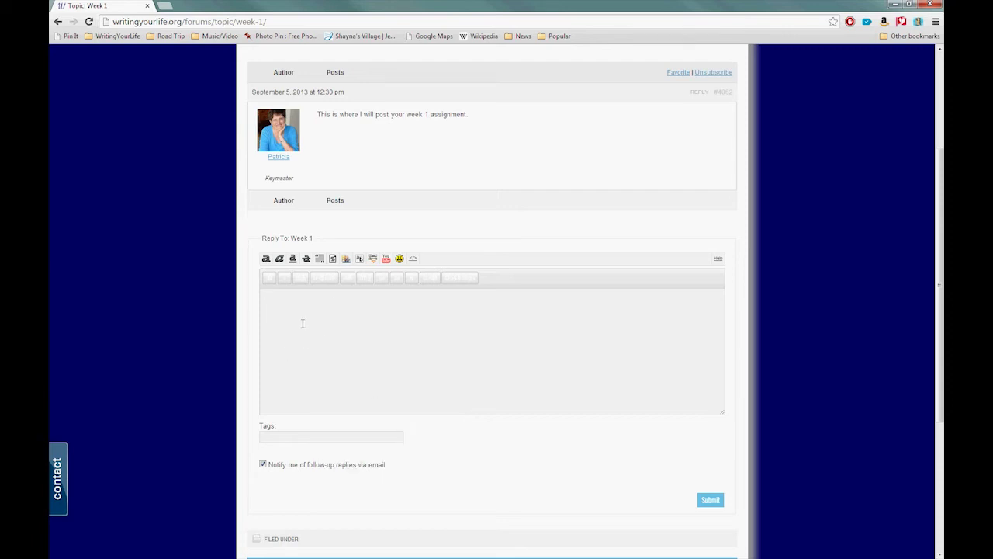
type("This is my assignment.")
scroll(318, 340, "down", 1)
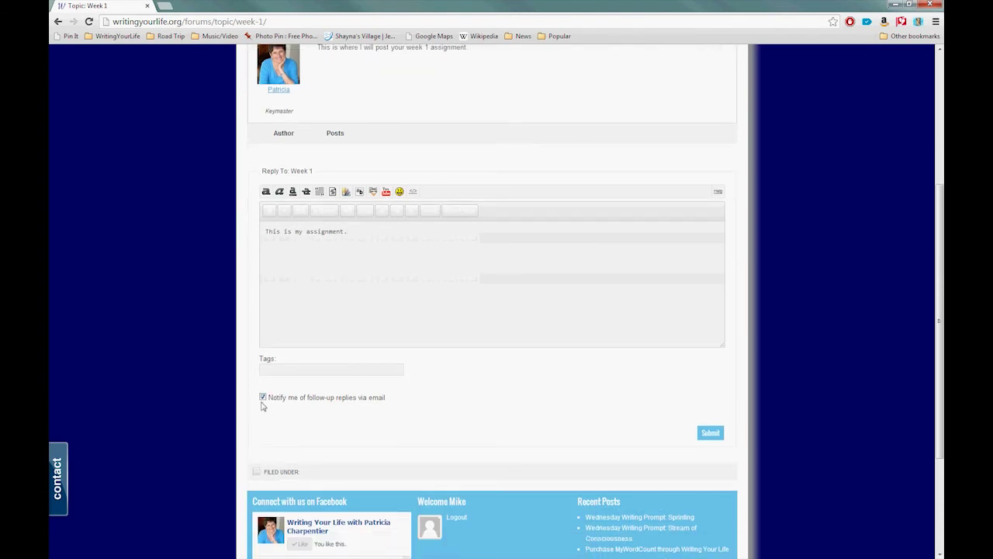
scroll(461, 401, "up", 2)
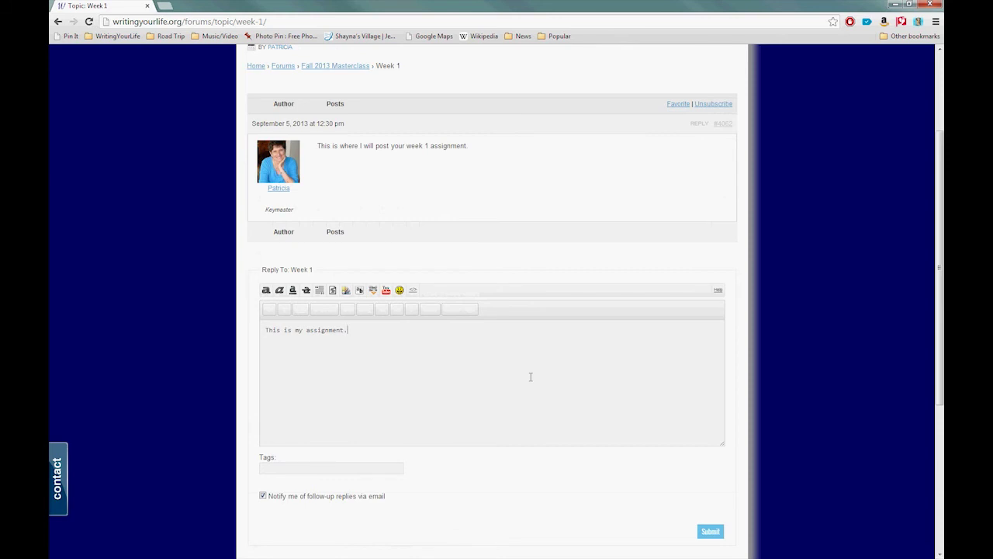
left_click_drag(364, 332, 237, 329)
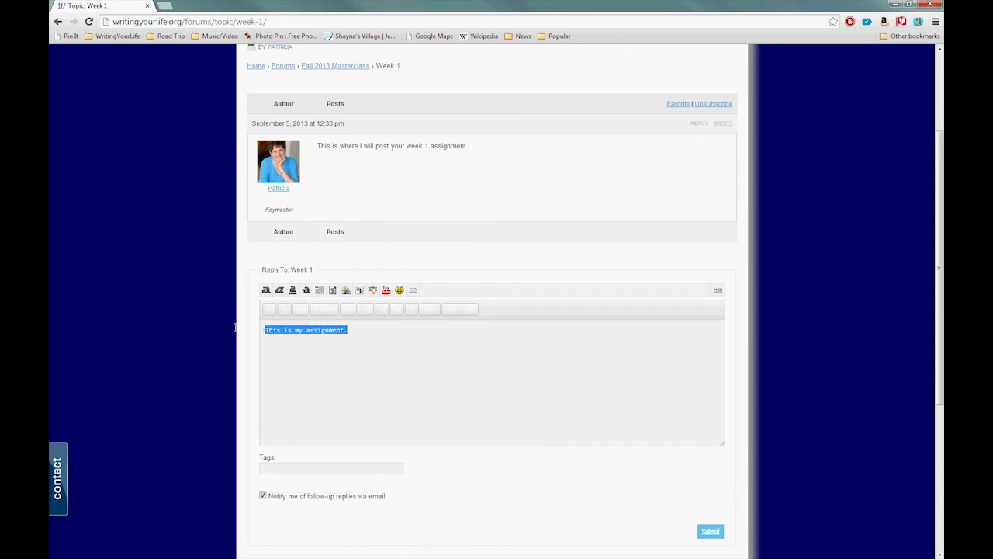
left_click(443, 342)
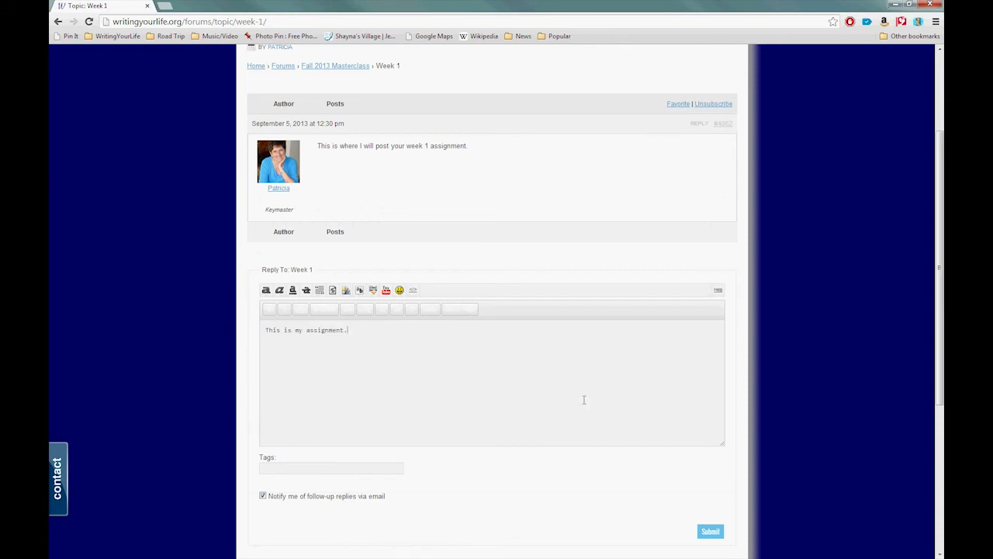
scroll(597, 382, "down", 3)
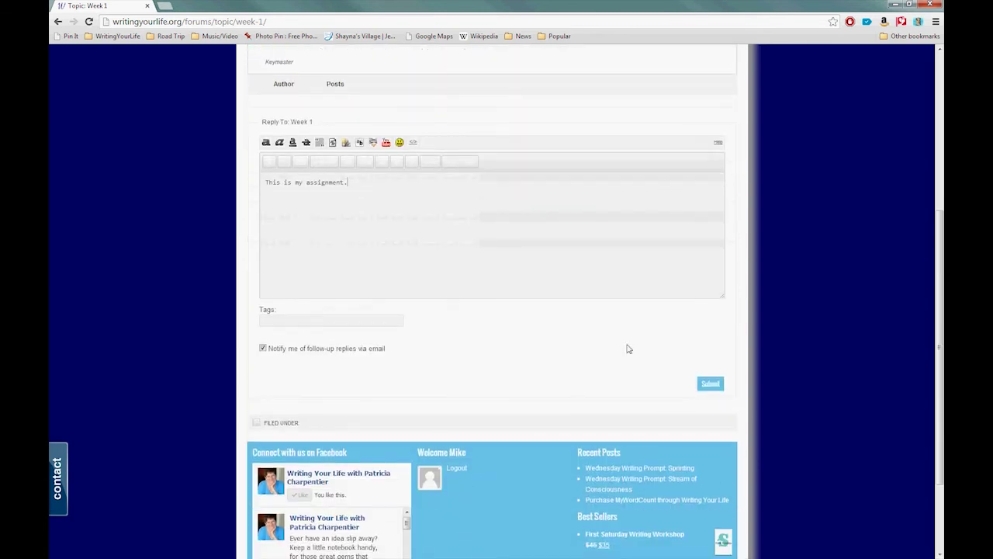
Submit the 'This is my assignment.' reply and confirm it appears in the Week 1 topic.
left_click(714, 388)
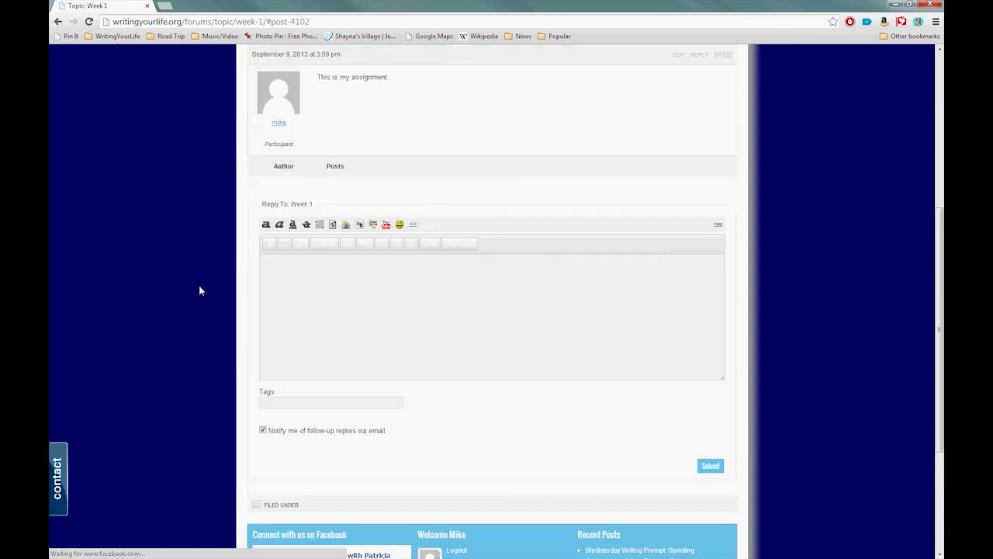
scroll(194, 311, "up", 2)
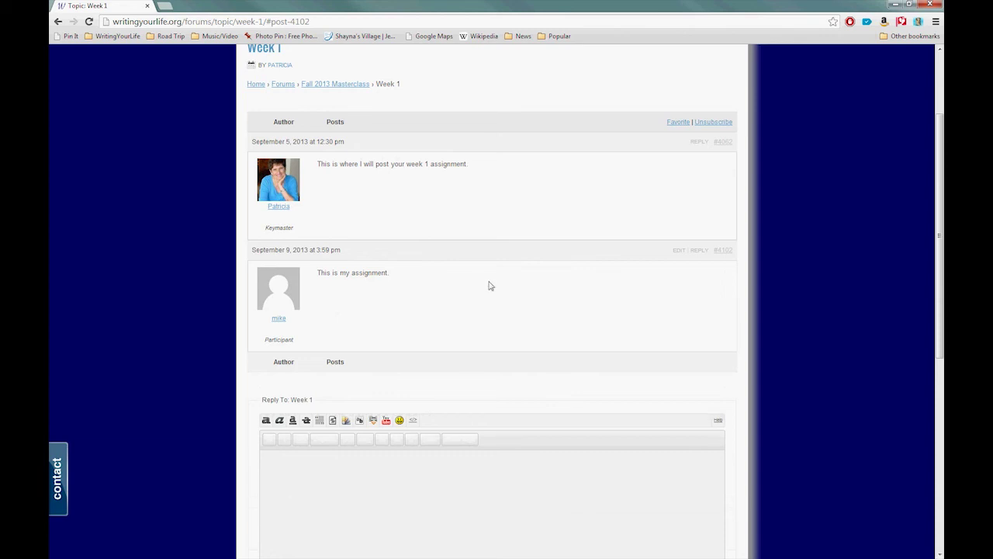
scroll(797, 348, "down", 2)
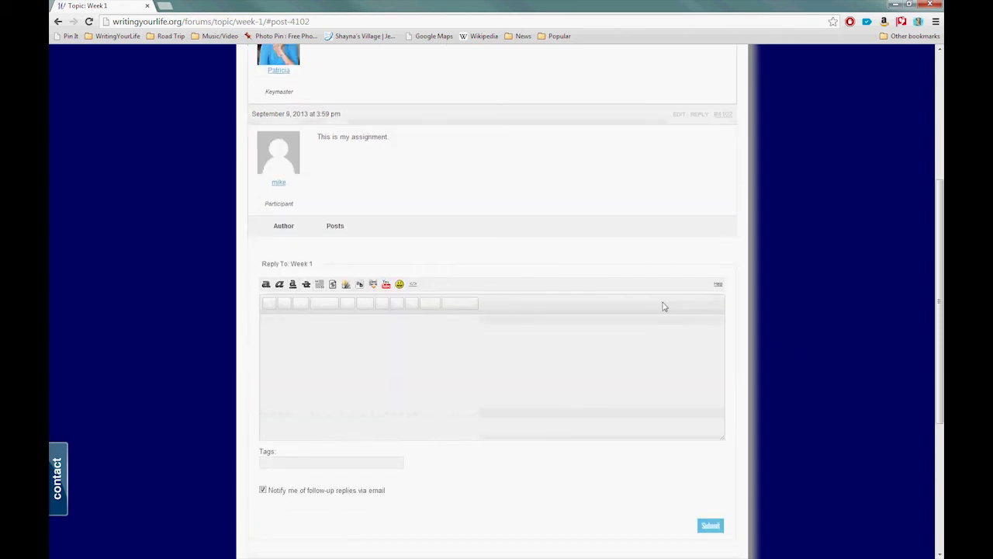
scroll(162, 265, "up", 2)
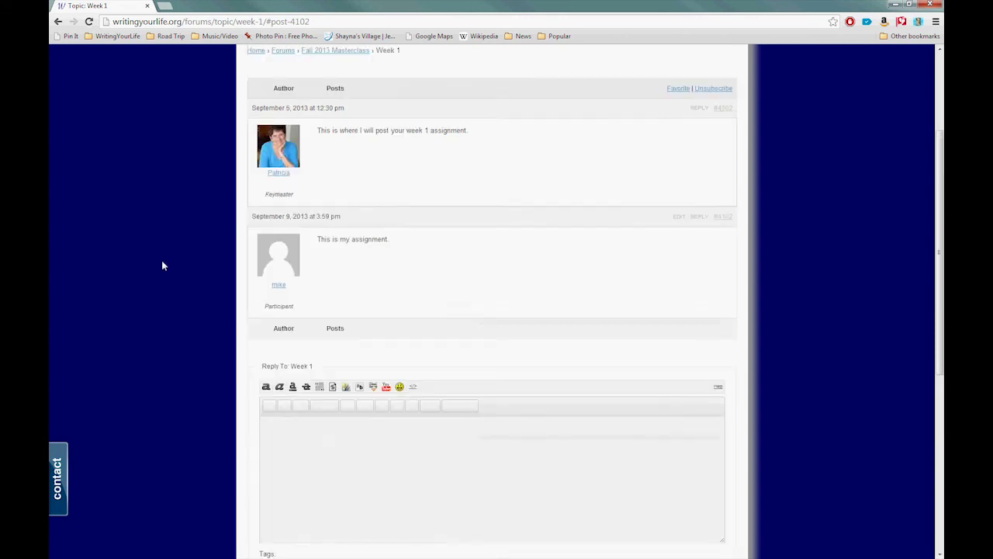